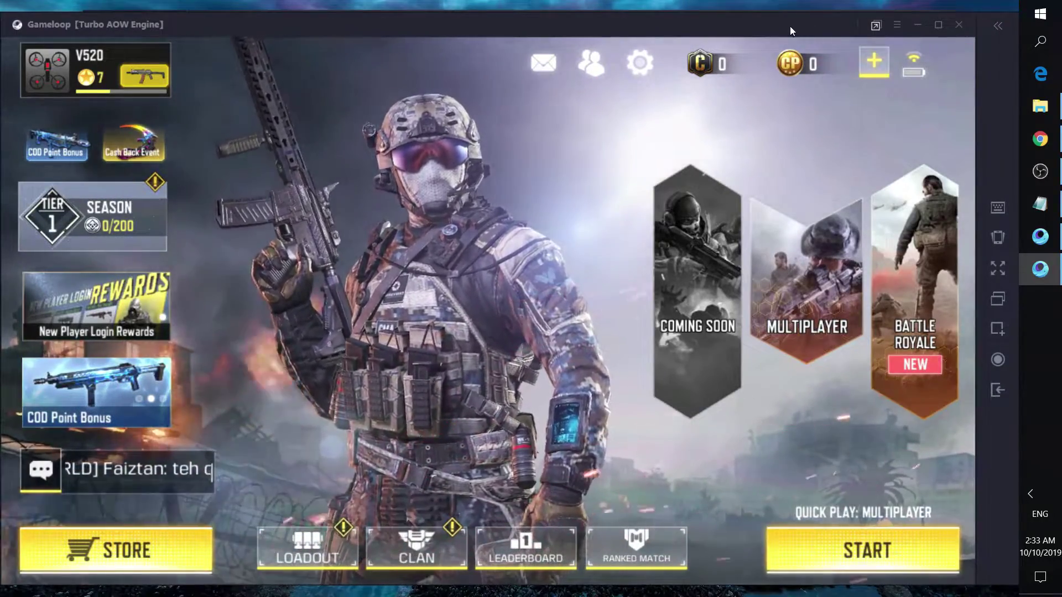
Step: Shift the Gameloop window left to reveal the Default Controller list, then open the key-mapping editor
left_click_drag(790, 25, 639, 34)
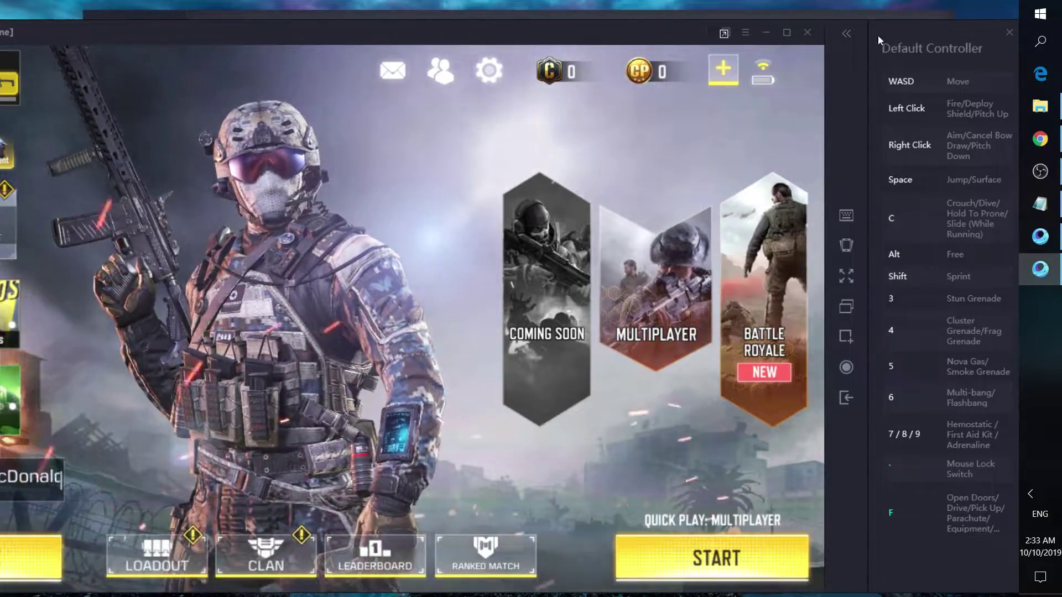
left_click_drag(683, 33, 662, 29)
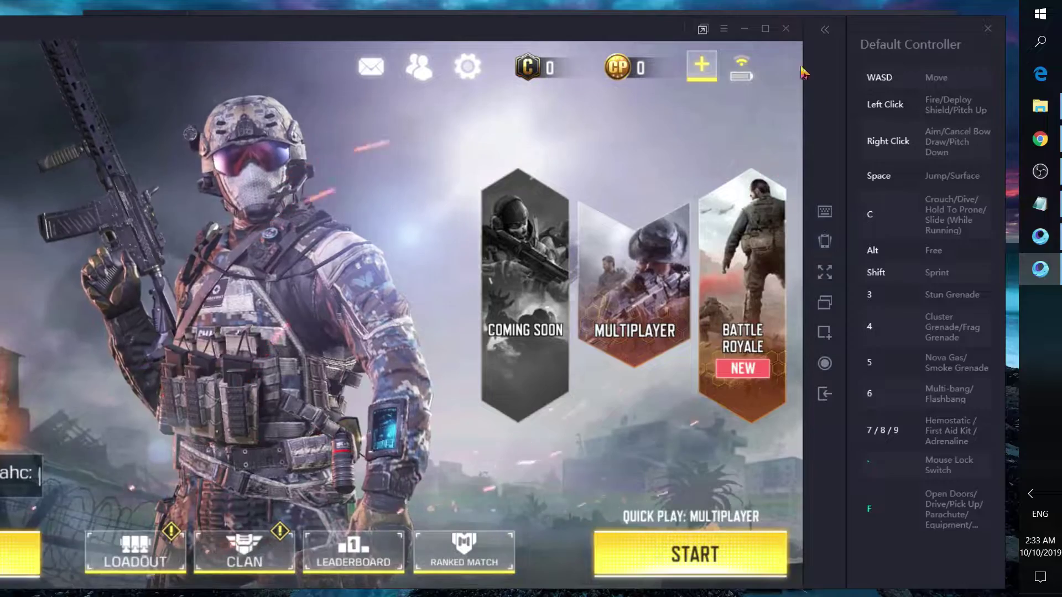
left_click(825, 214)
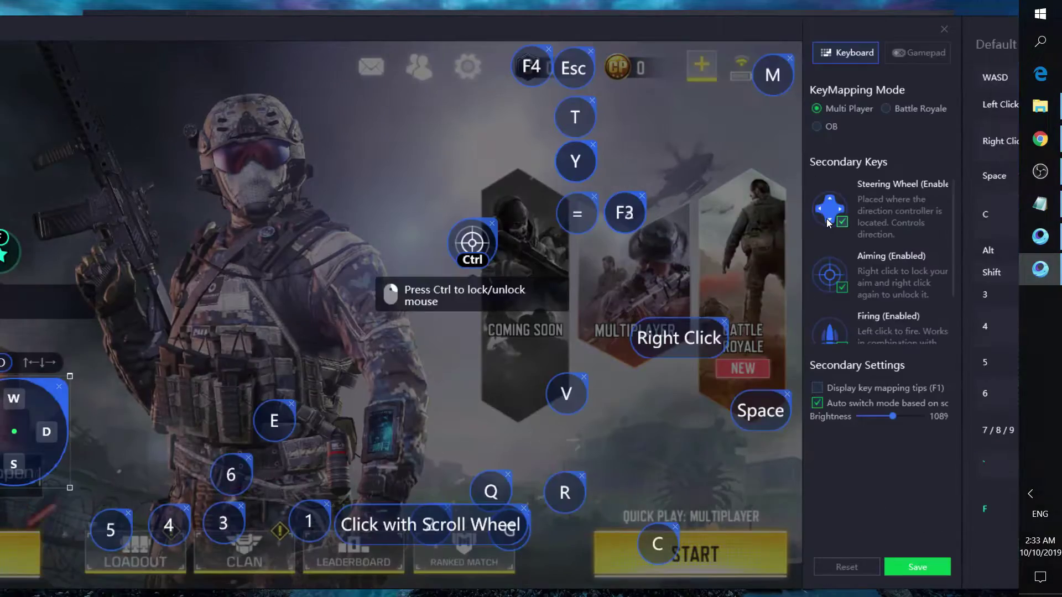
Step: Check the Gamepad and Keyboard mapping modes, then close the key-mapping editor
left_click(913, 54)
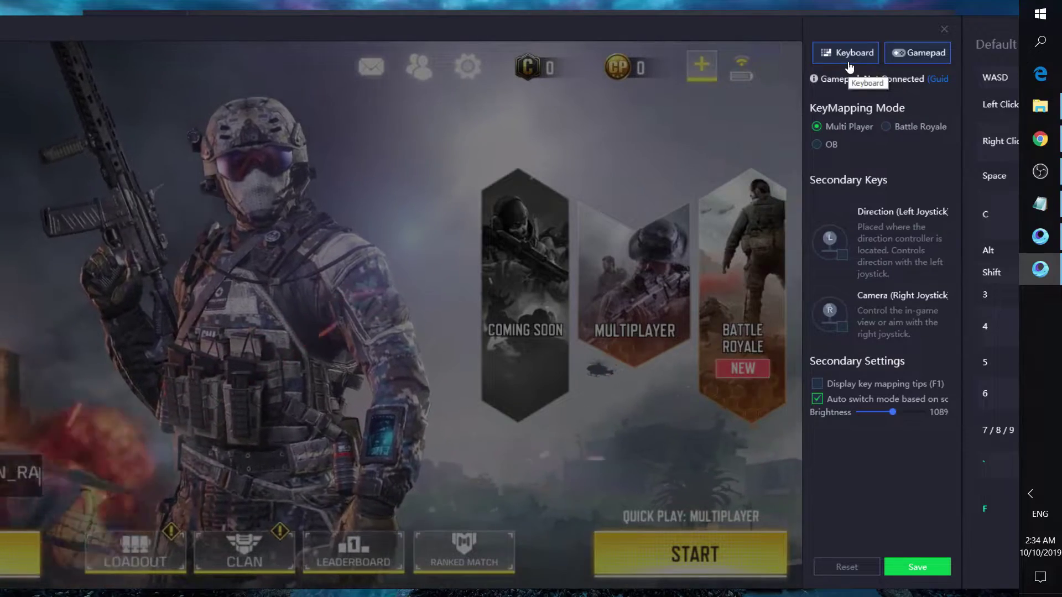
left_click(850, 56)
left_click_drag(721, 36, 883, 22)
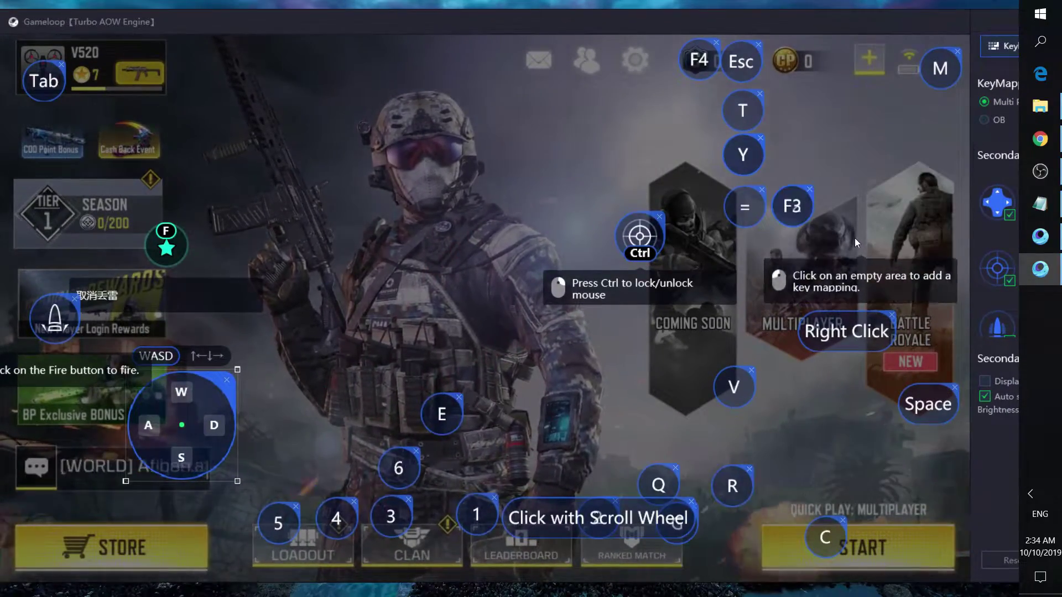
left_click_drag(934, 26, 796, 27)
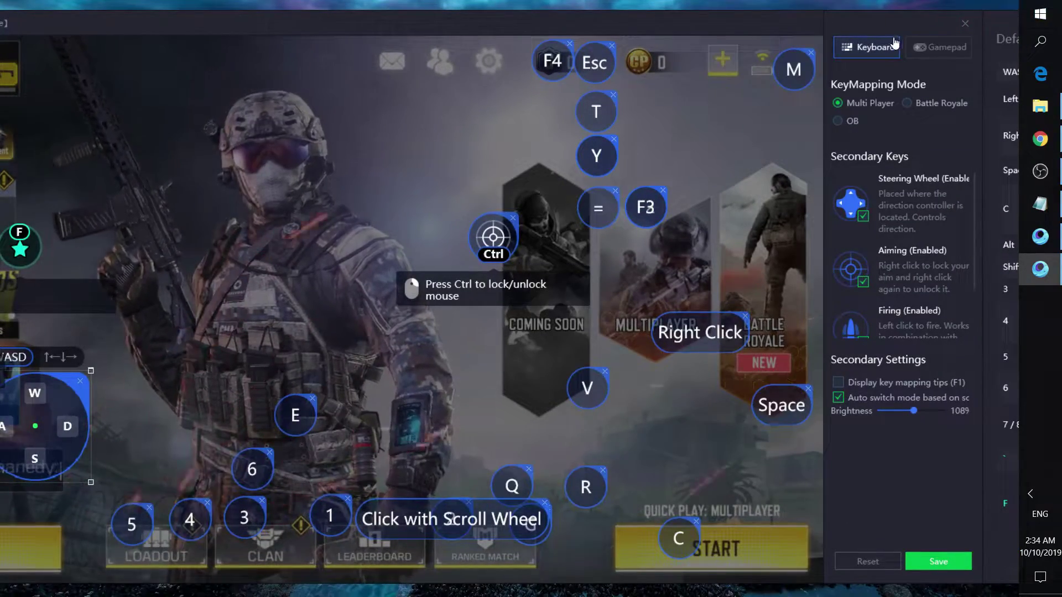
left_click(964, 24)
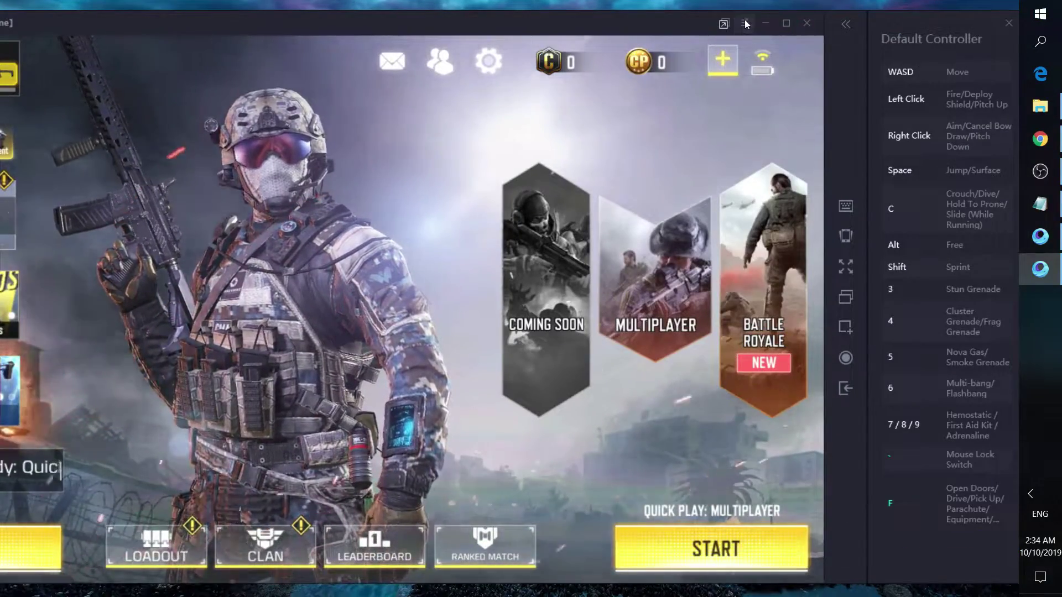
left_click(744, 23)
Step: Open Setting Center's Engine page and view the resolution presets beside DirectX+ and 1920 x 1080
left_click_drag(750, 18, 902, 9)
left_click(902, 10)
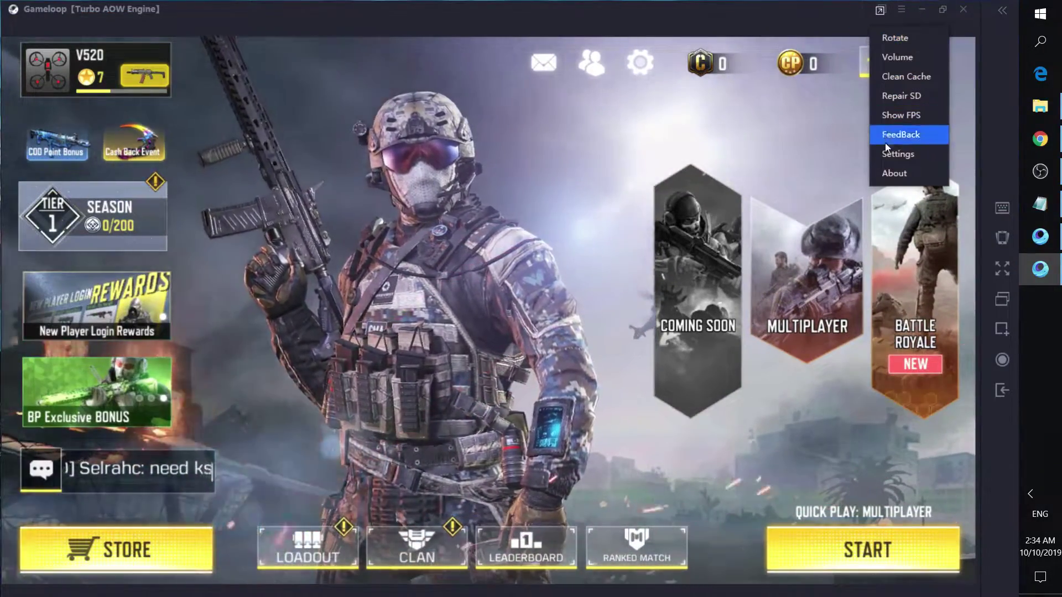
left_click(887, 154)
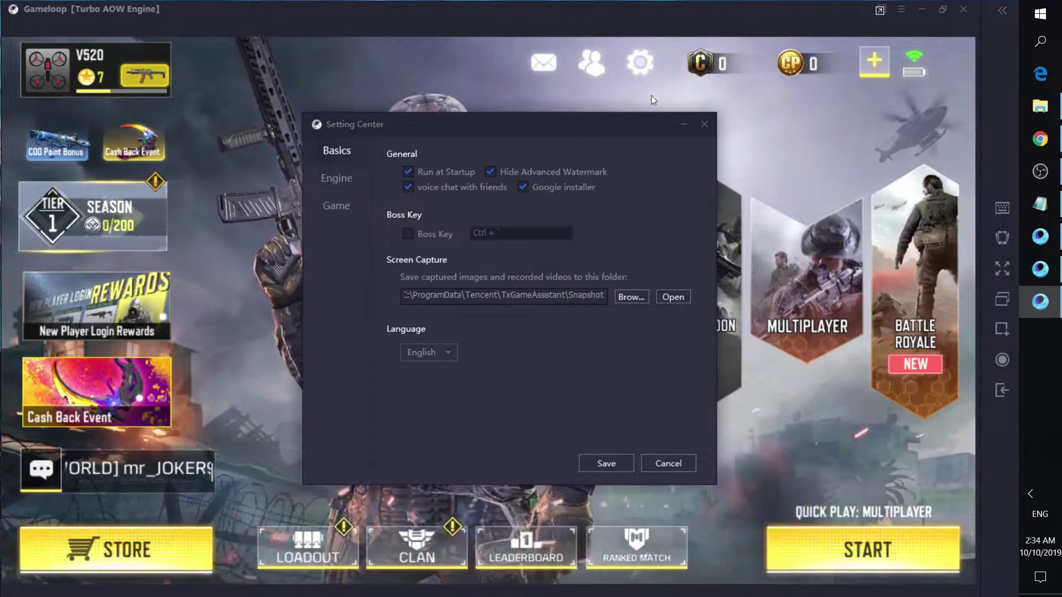
left_click(340, 183)
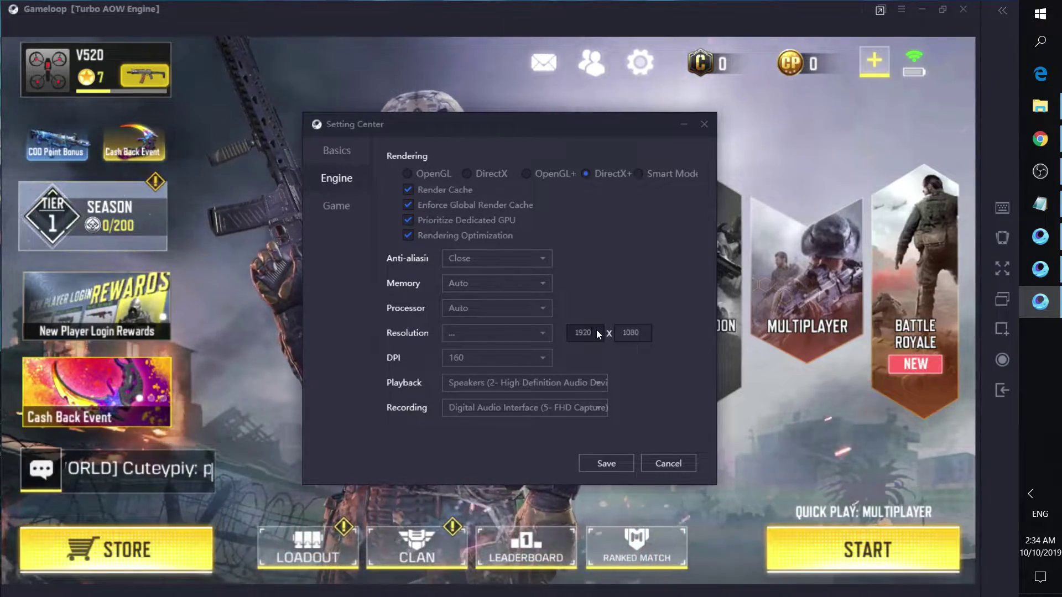
left_click(522, 339)
left_click(598, 336)
left_click(500, 334)
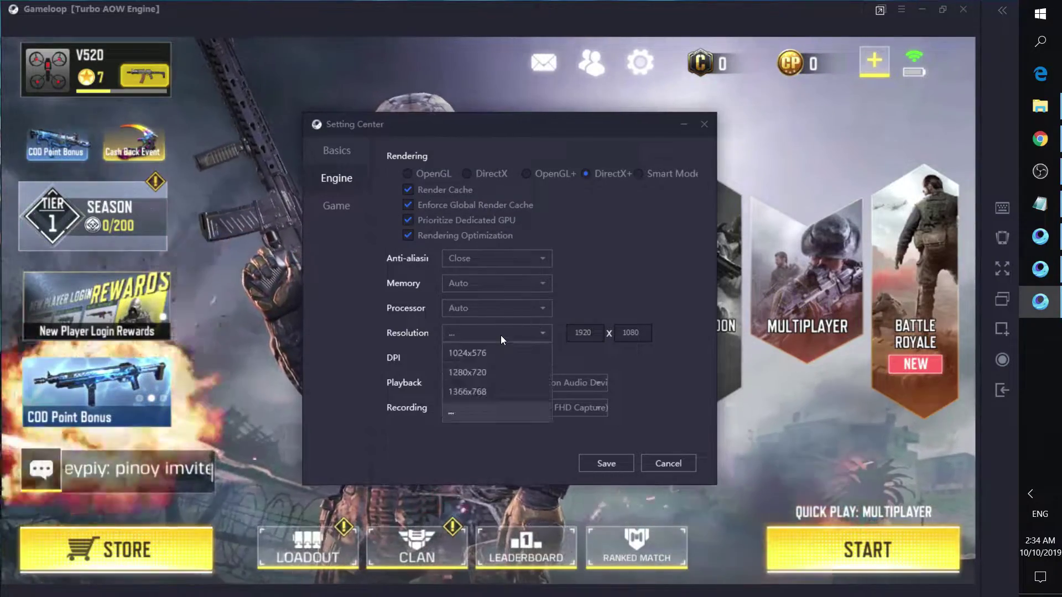
left_click(587, 343)
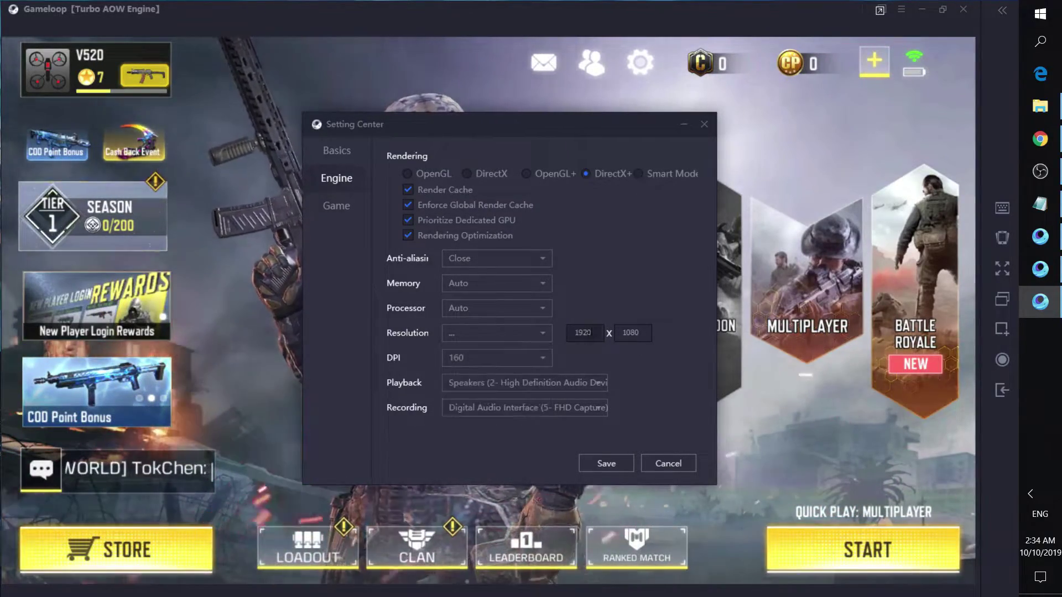
double_click(573, 333)
double_click(622, 332)
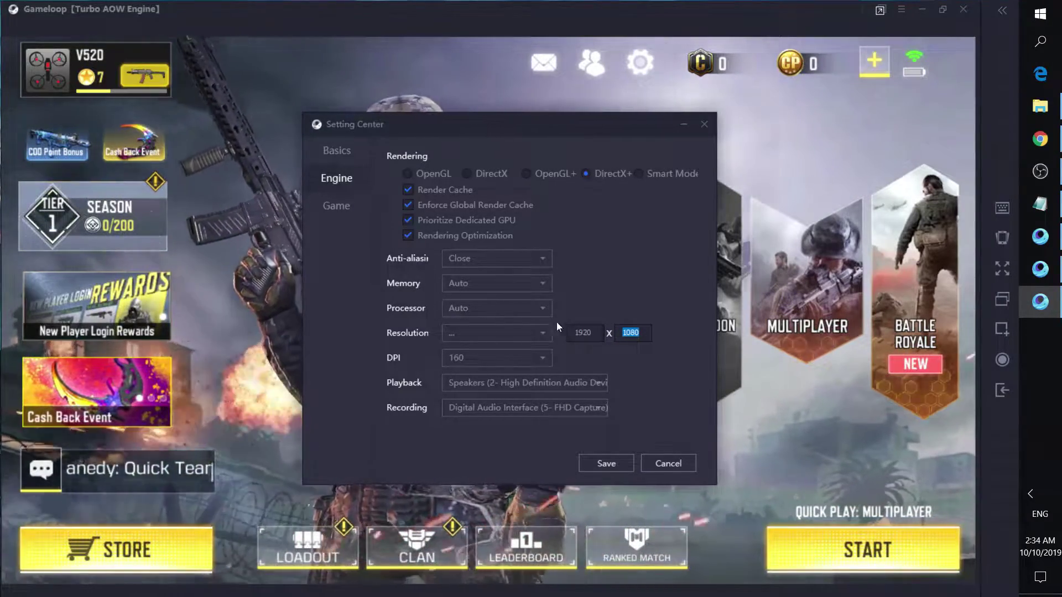
left_click(519, 331)
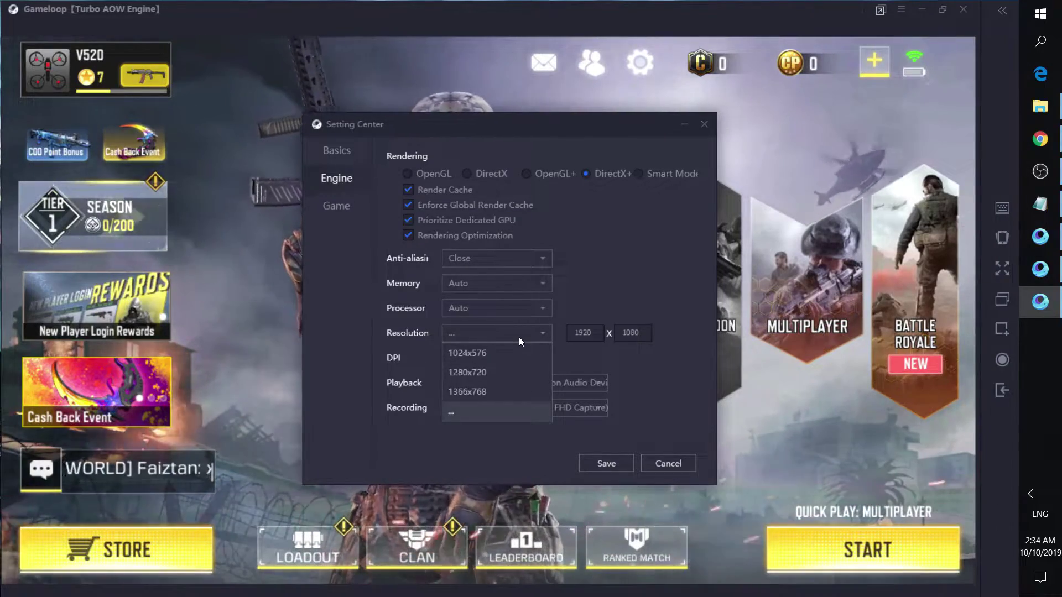
left_click(498, 412)
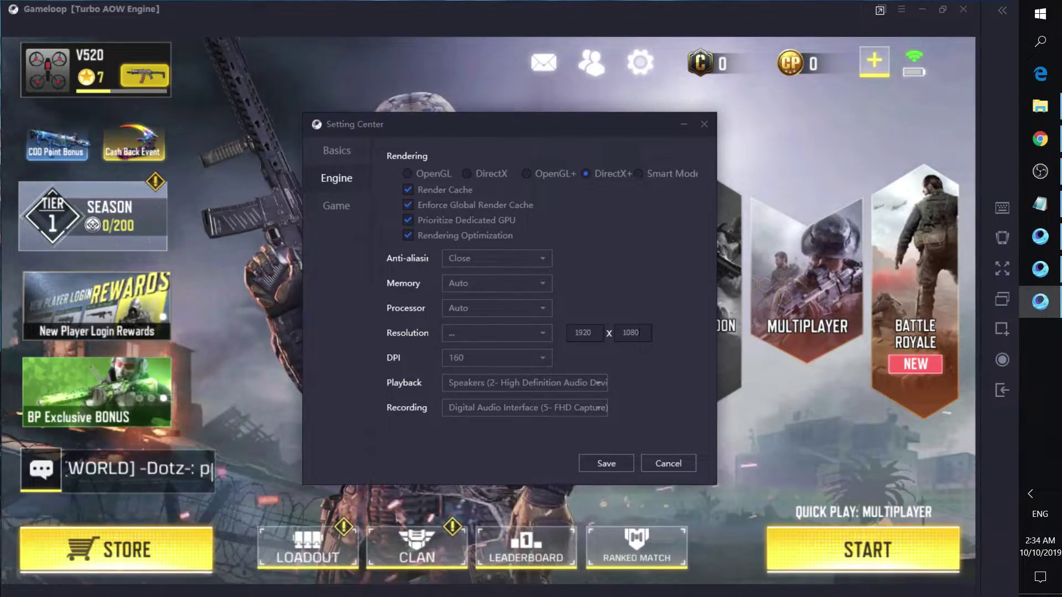
mouse_move(590, 176)
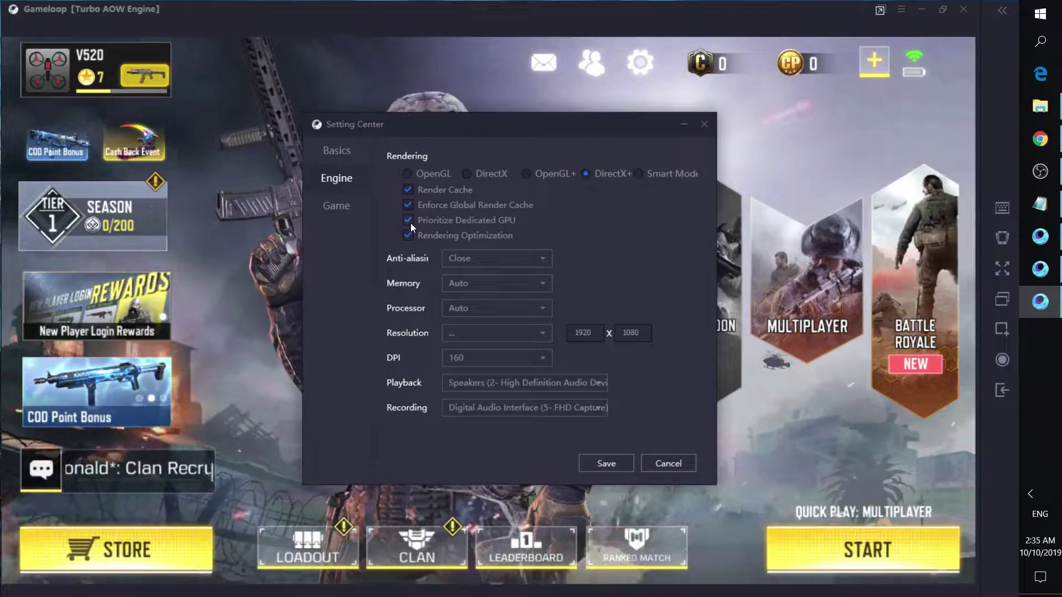
mouse_move(408, 222)
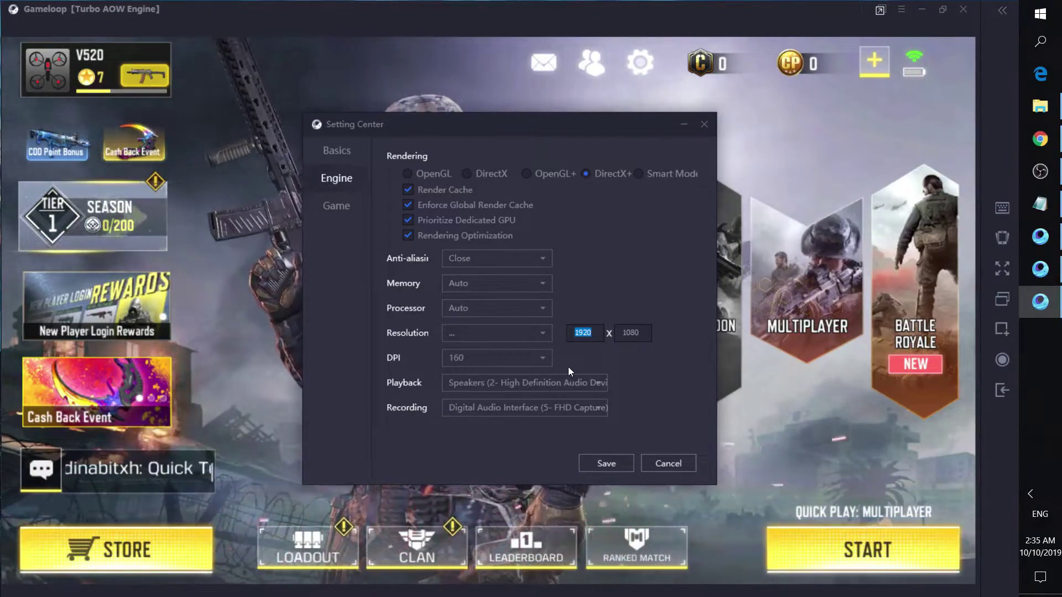
Step: After trying DirectX, restore DirectX+ with Prioritize Dedicated GPU enabled, and go to the Game page
left_click(466, 174)
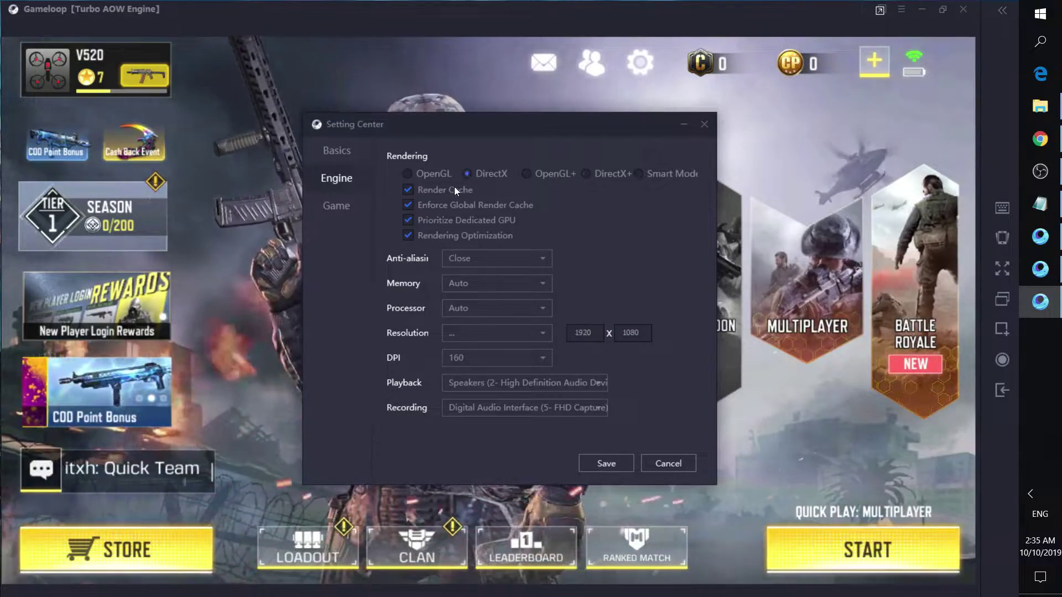
left_click(408, 220)
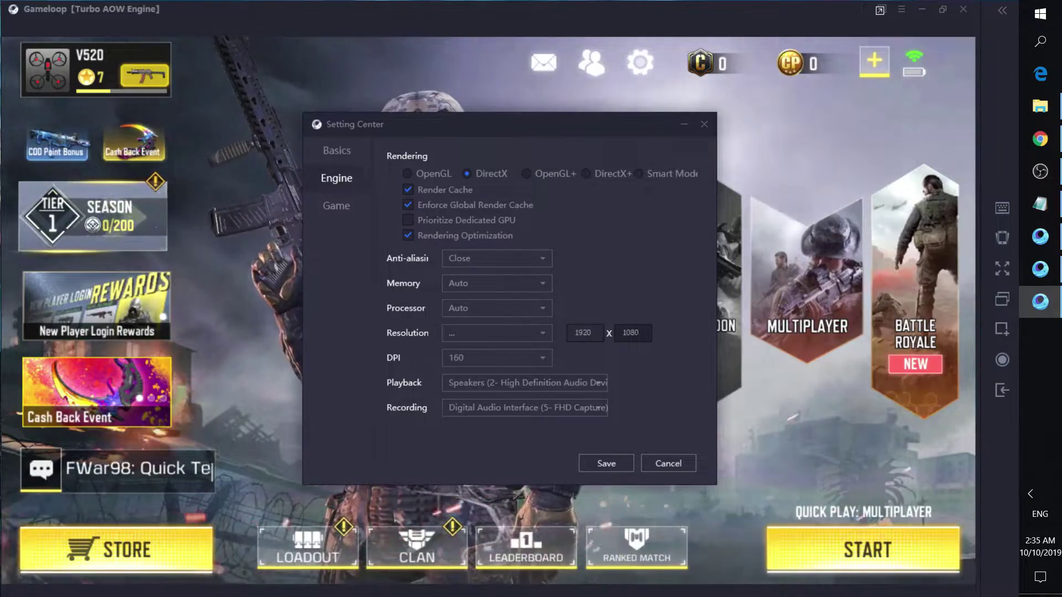
left_click(519, 333)
left_click(601, 267)
left_click(408, 219)
left_click(592, 175)
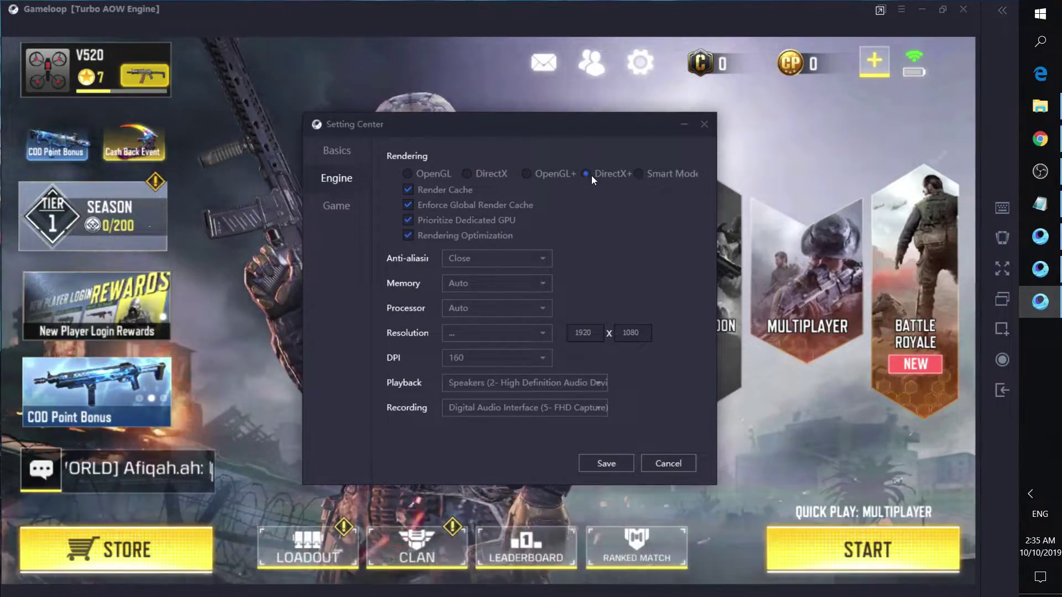
left_click(350, 211)
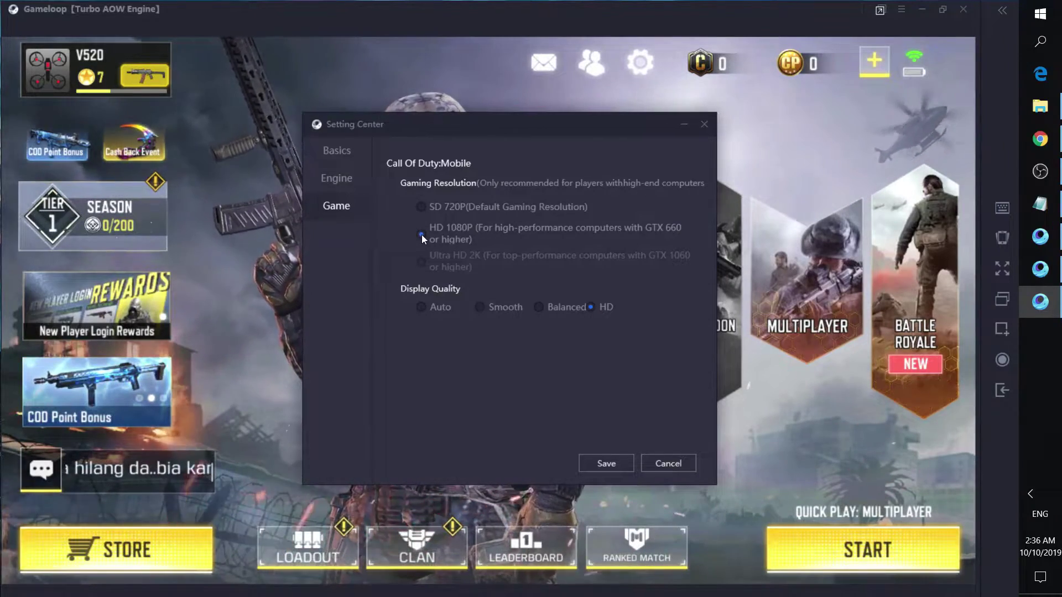
Step: Set Call of Duty Mobile's gaming resolution to HD 1080P and save the settings
left_click(421, 207)
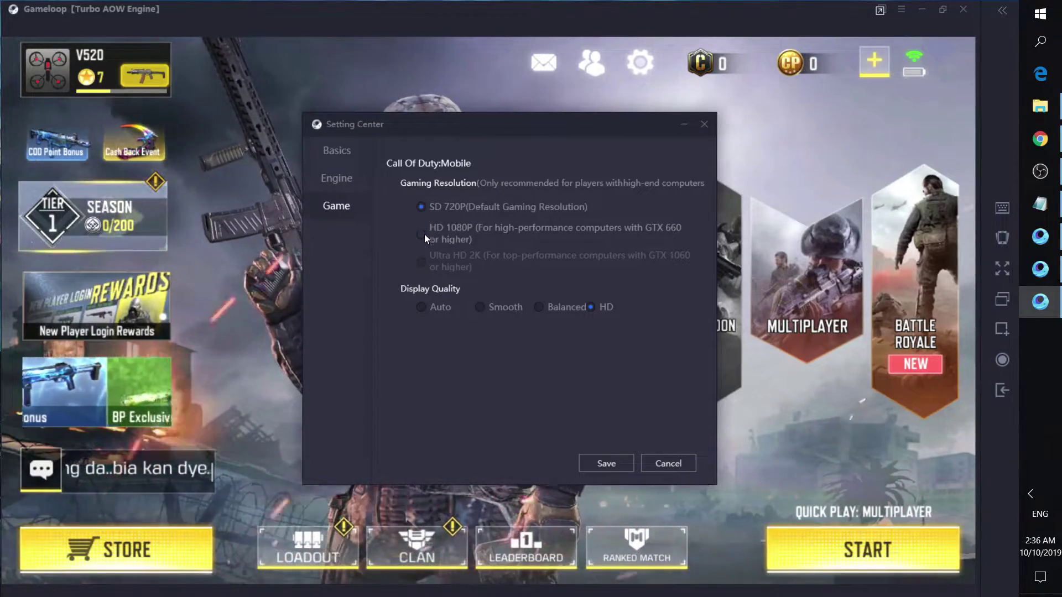
left_click(423, 234)
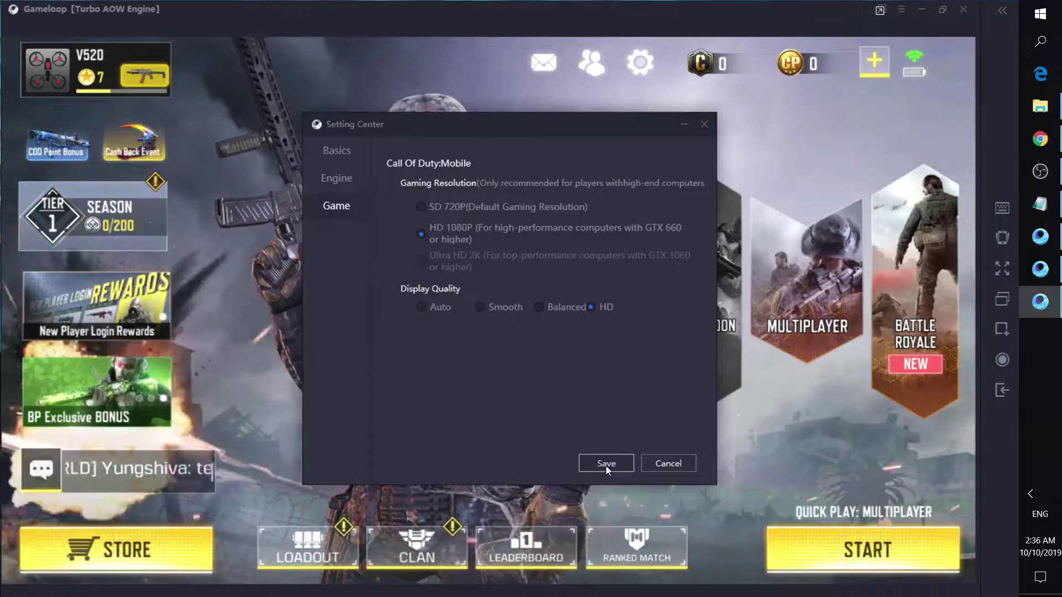
left_click(607, 469)
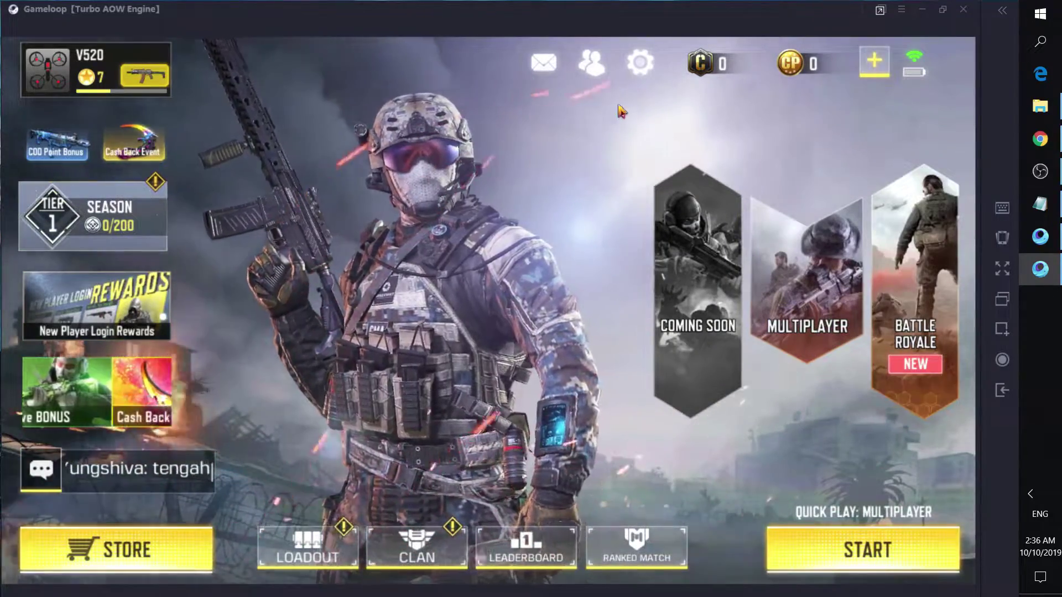
Step: Open the game's settings and look through the Basic, Audio and Graphics, and Sensitivity tabs
left_click(641, 67)
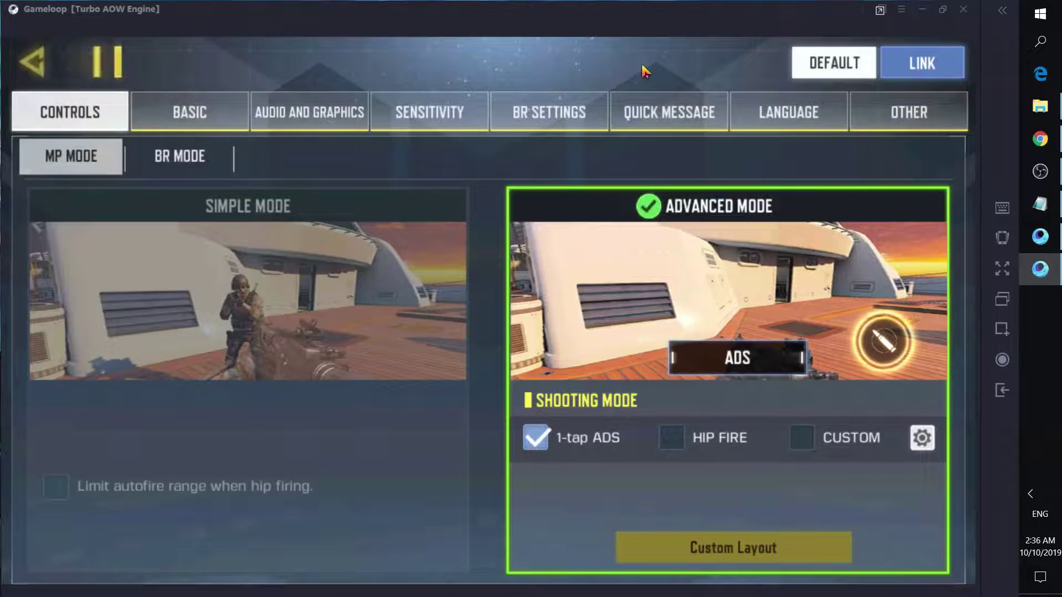
left_click(207, 131)
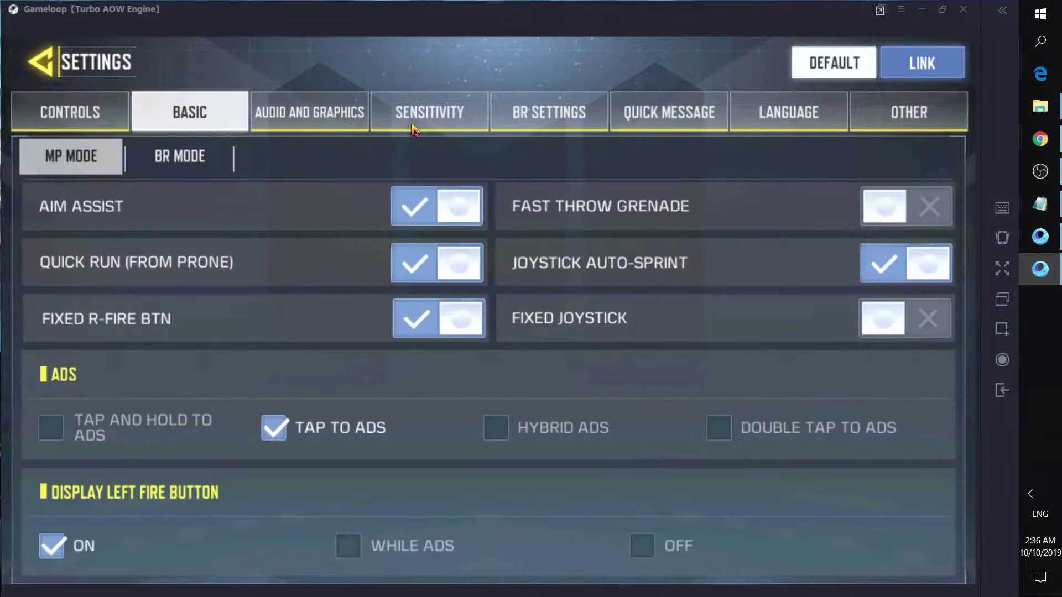
left_click(343, 128)
left_click(424, 131)
left_click(334, 125)
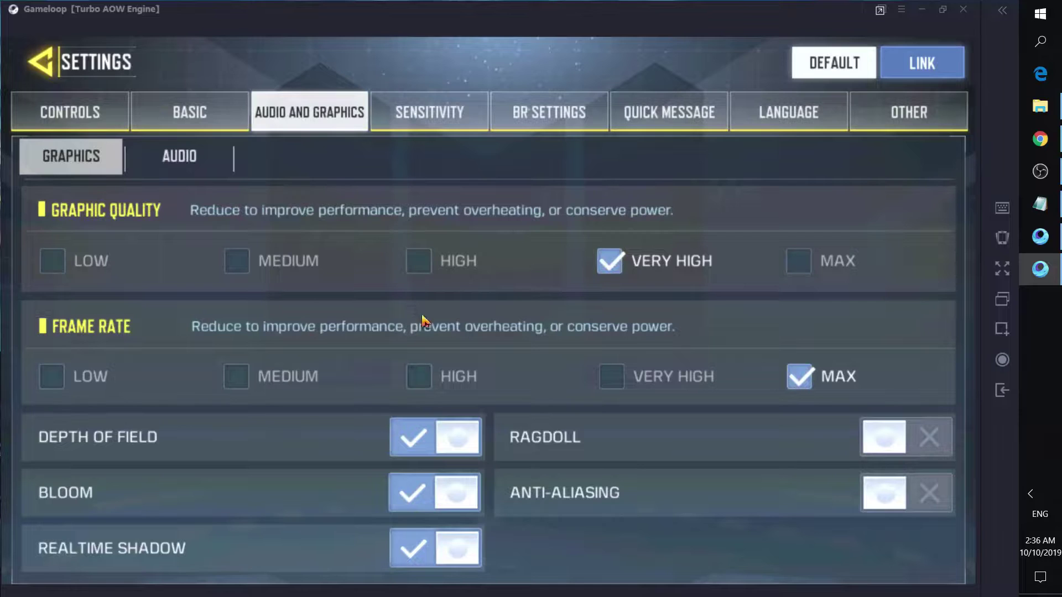
Step: Try Low Graphic Quality, restore it to Very High, then bring up the Sensitivity settings
left_click_drag(587, 316, 587, 294)
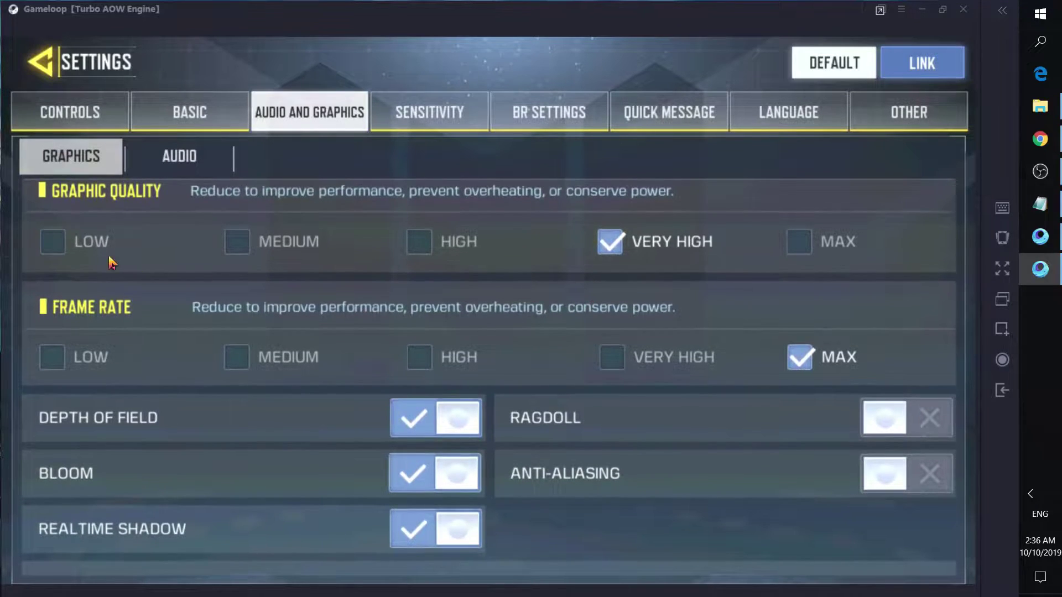
left_click(60, 249)
left_click(624, 258)
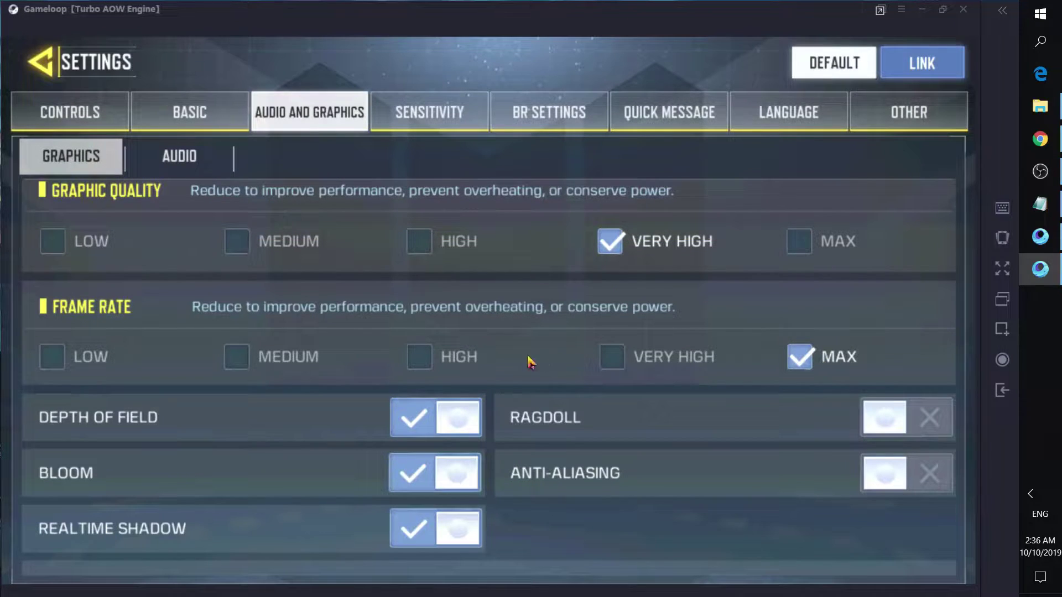
left_click_drag(741, 371, 754, 323)
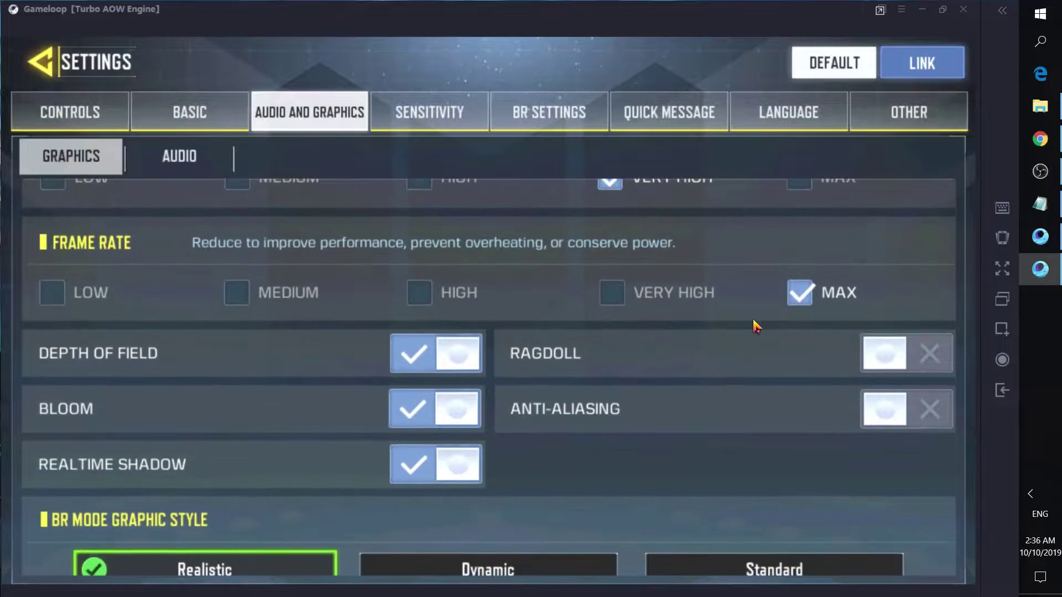
left_click_drag(553, 400, 587, 223)
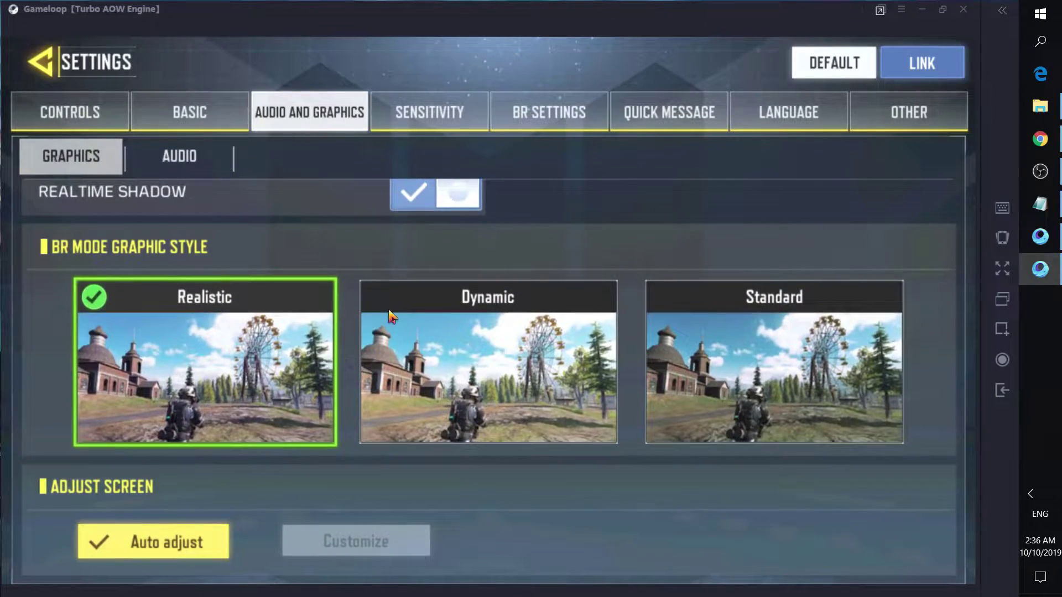
left_click_drag(389, 316, 360, 496)
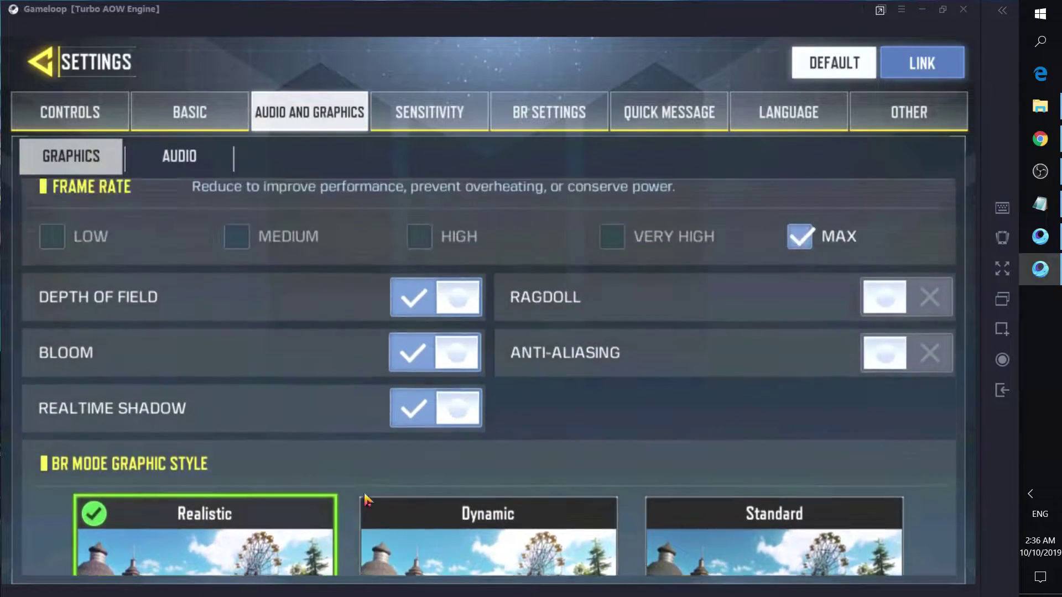
left_click(444, 128)
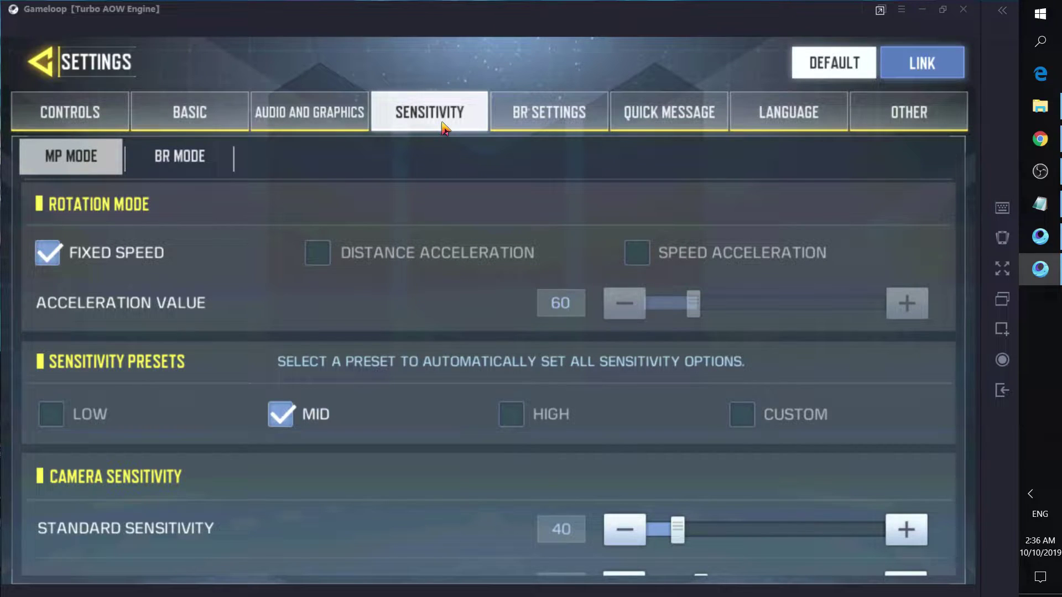
scroll(420, 307, "down", 5)
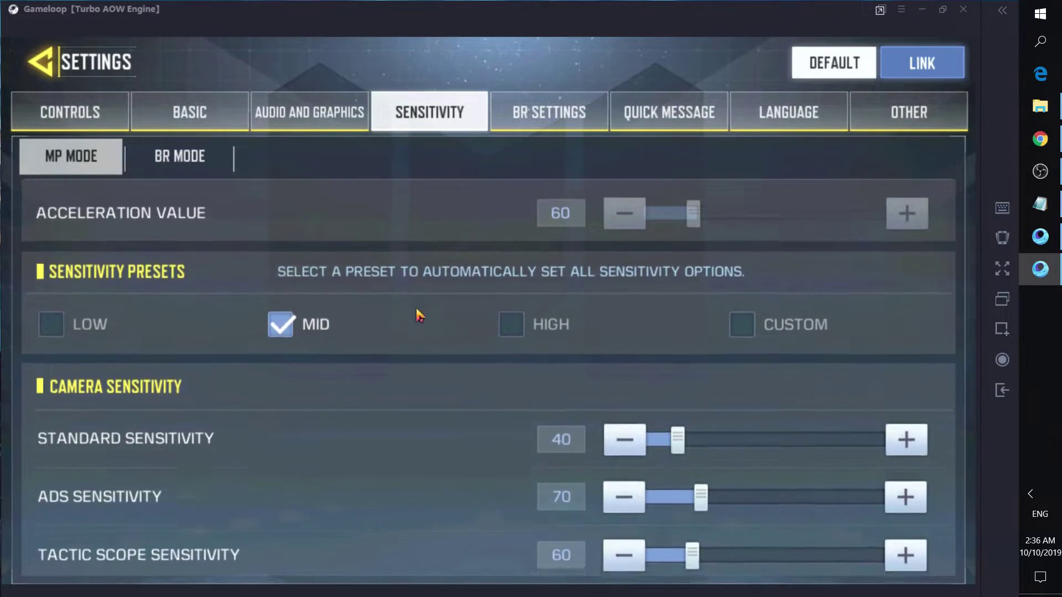
scroll(407, 382, "down", 7)
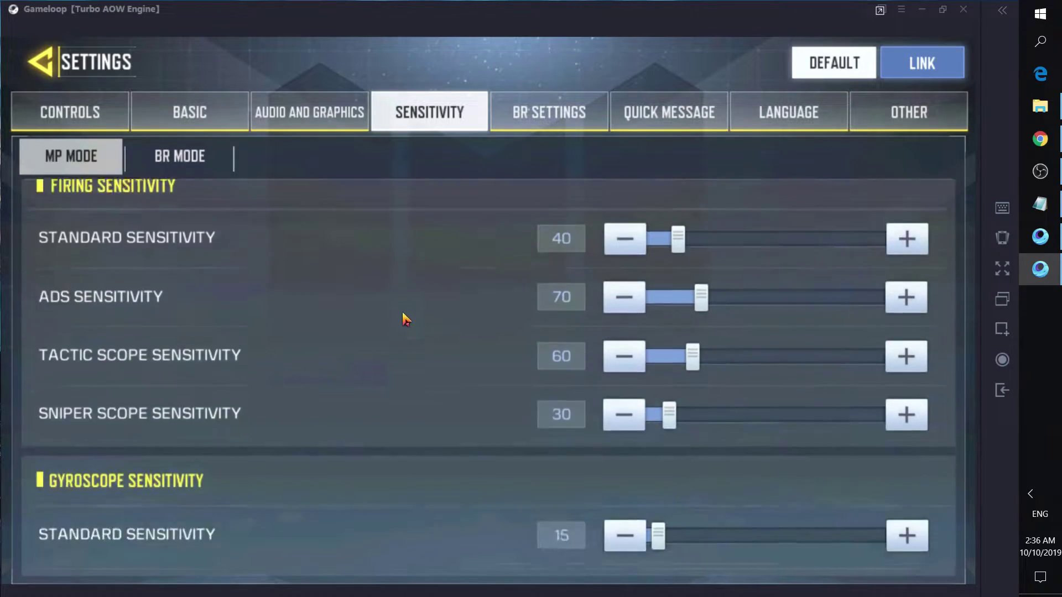
scroll(396, 261, "up", 10)
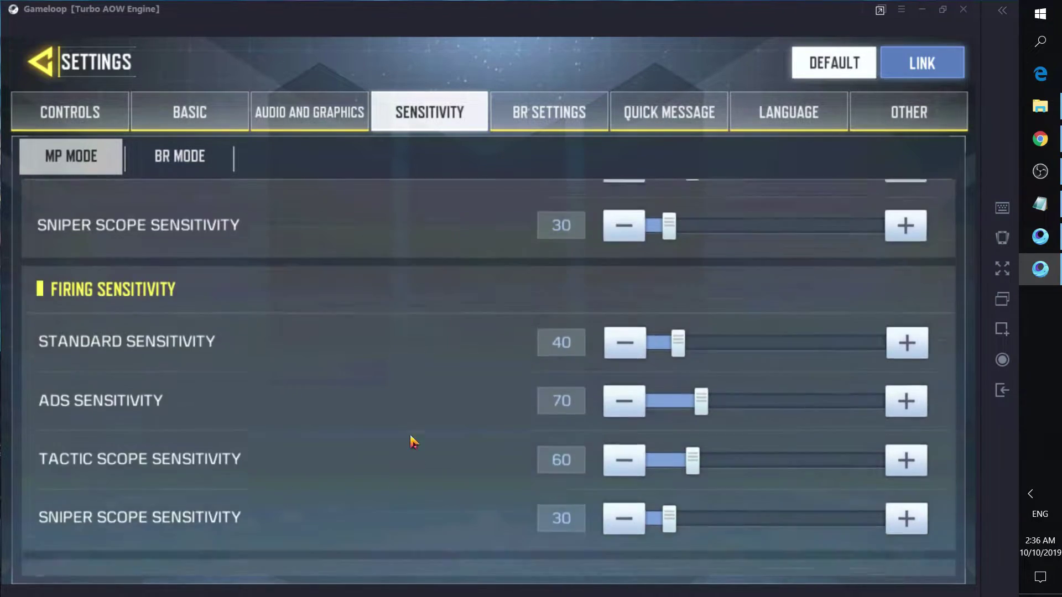
scroll(442, 277, "up", 4)
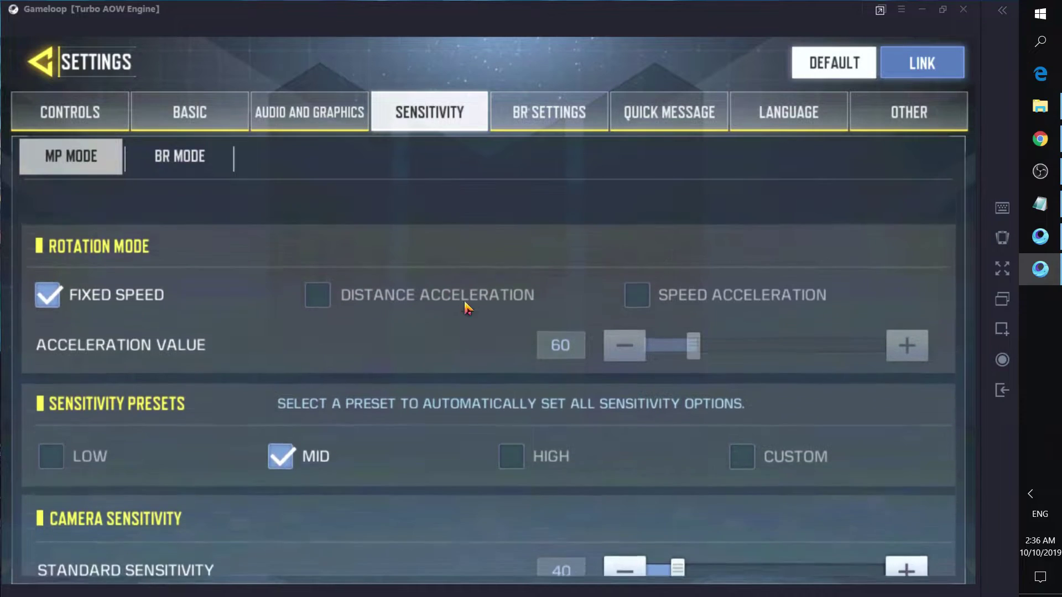
left_click(350, 120)
left_click(429, 125)
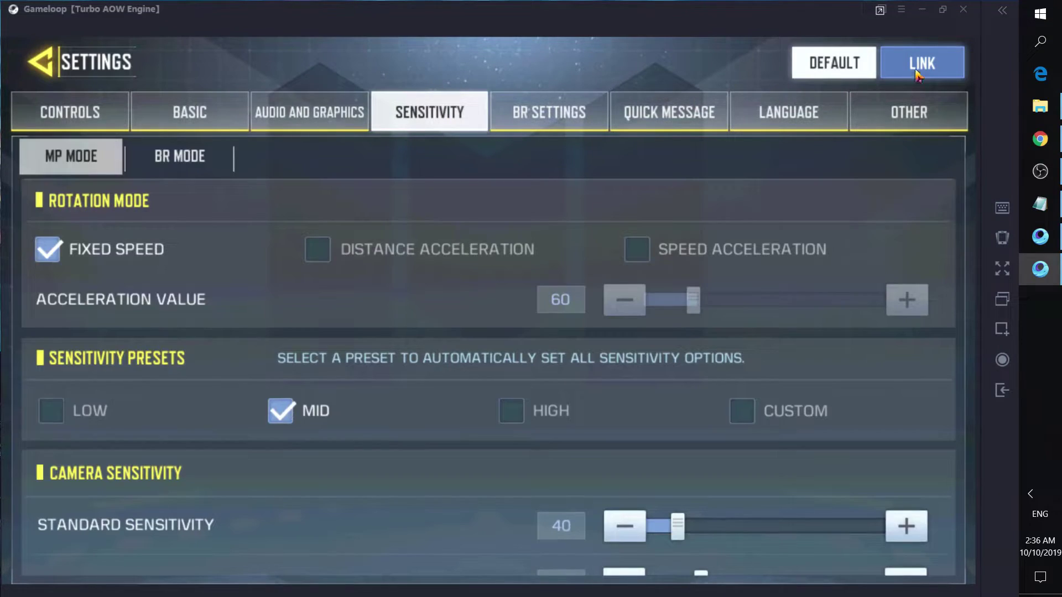
left_click(66, 69)
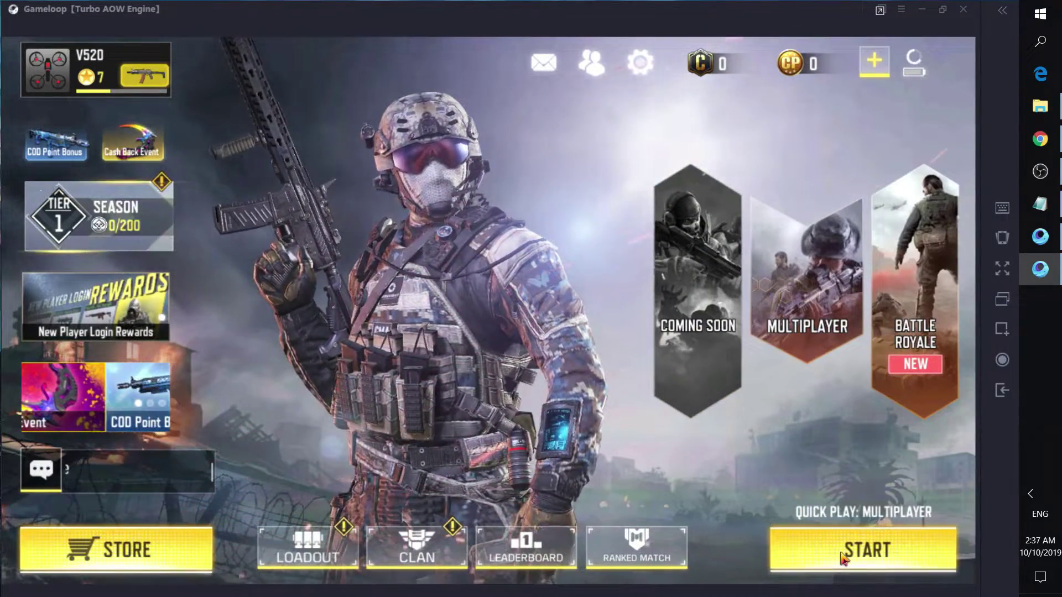
Step: Start a Frontline match search, retry past the network error, dismiss the cancelled-room notice, and reopen Multiplayer
left_click(843, 556)
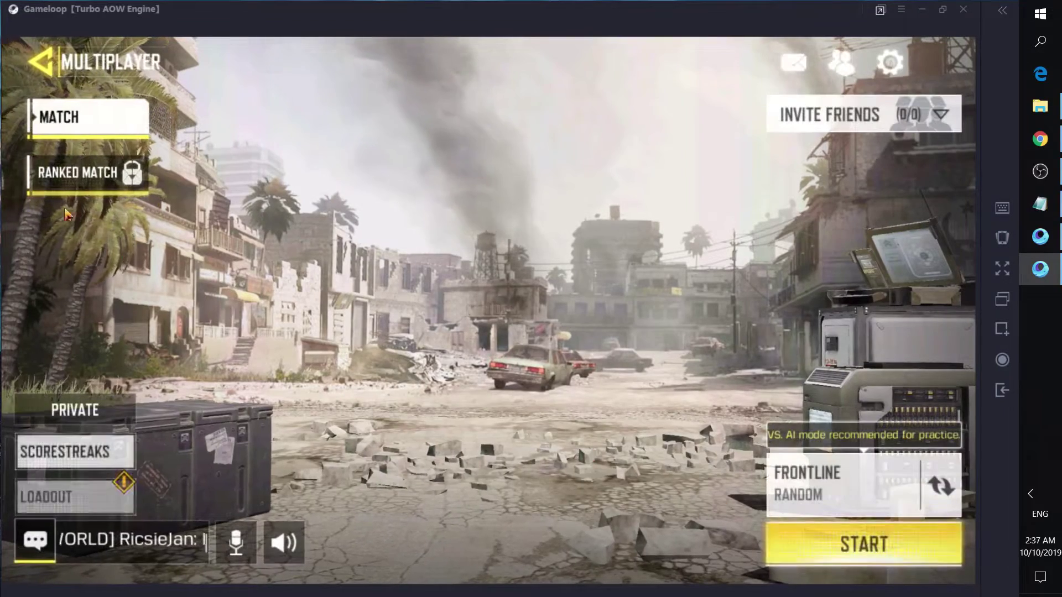
left_click(49, 65)
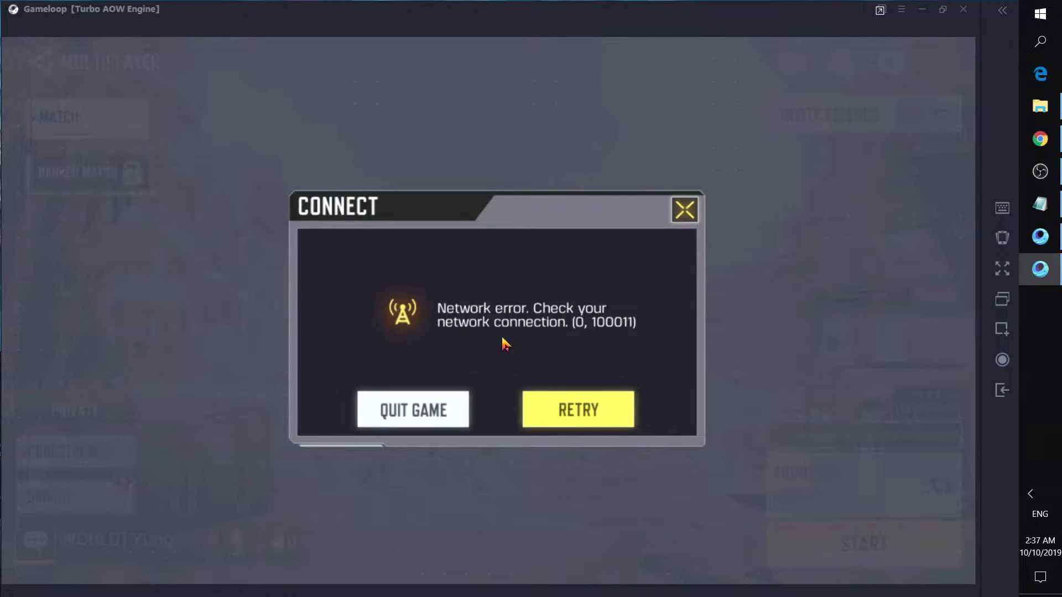
left_click(554, 402)
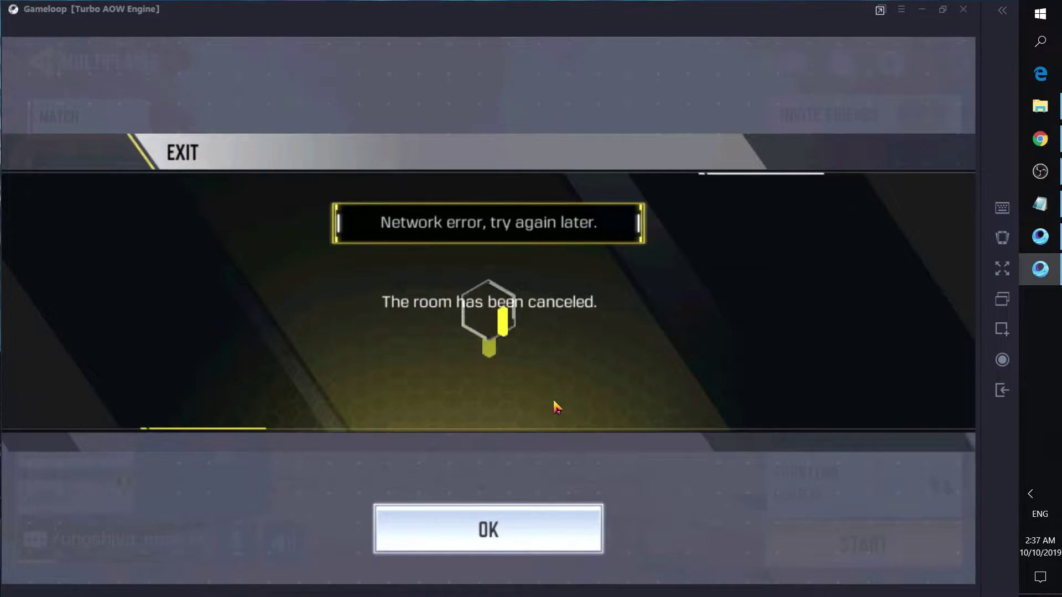
left_click(551, 529)
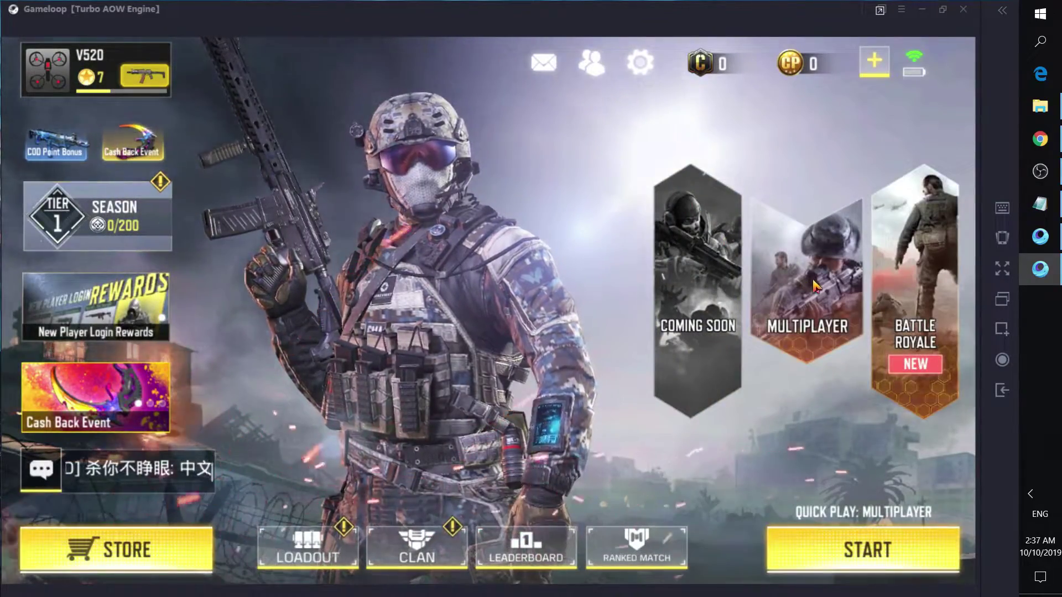
left_click(830, 311)
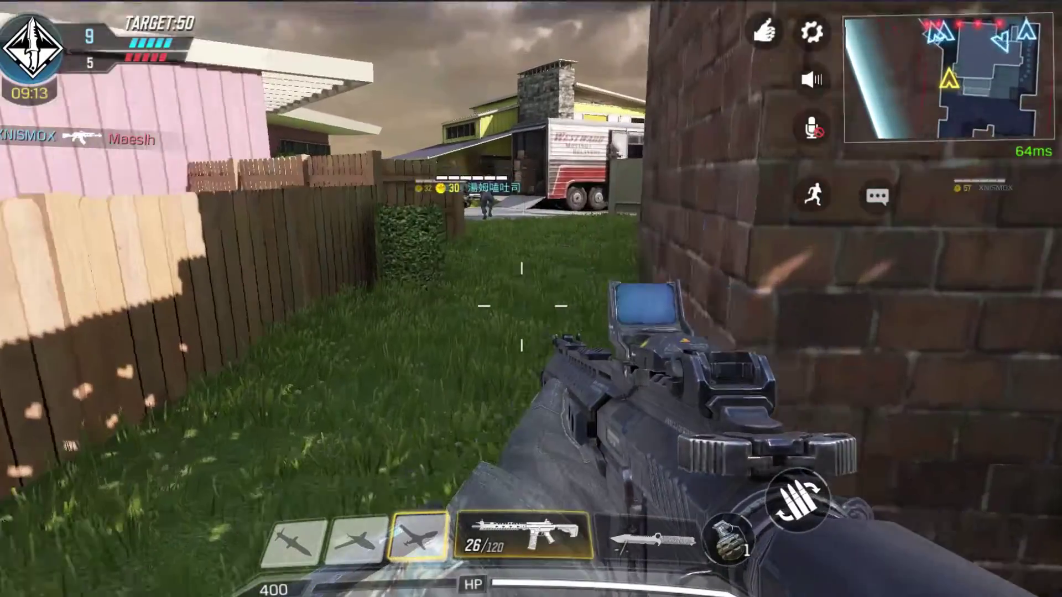
Step: Advance through the yard along the fence and shoot the enemy by the truck
key("w")
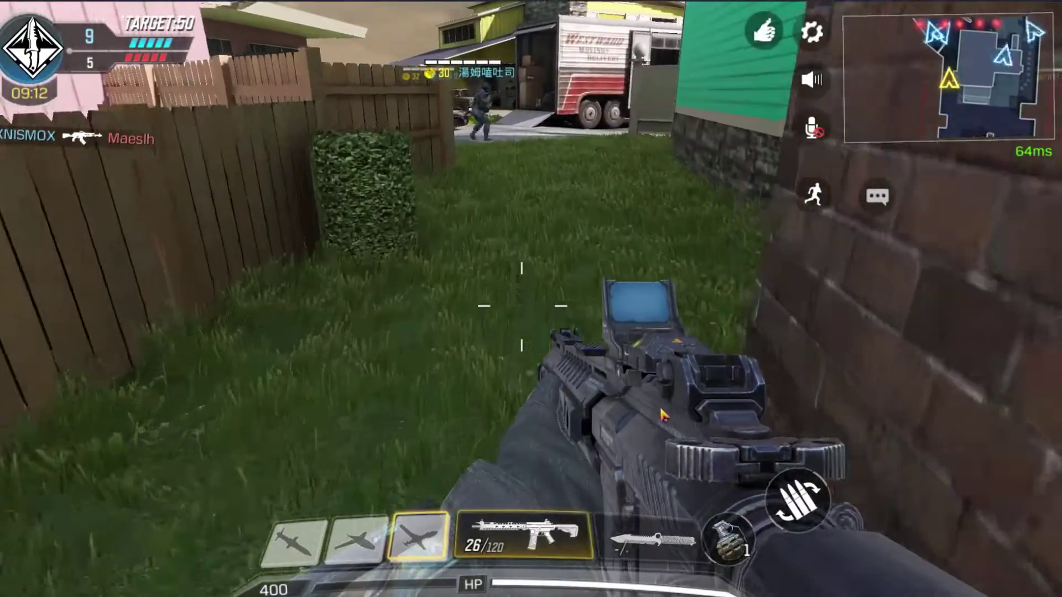
key("w")
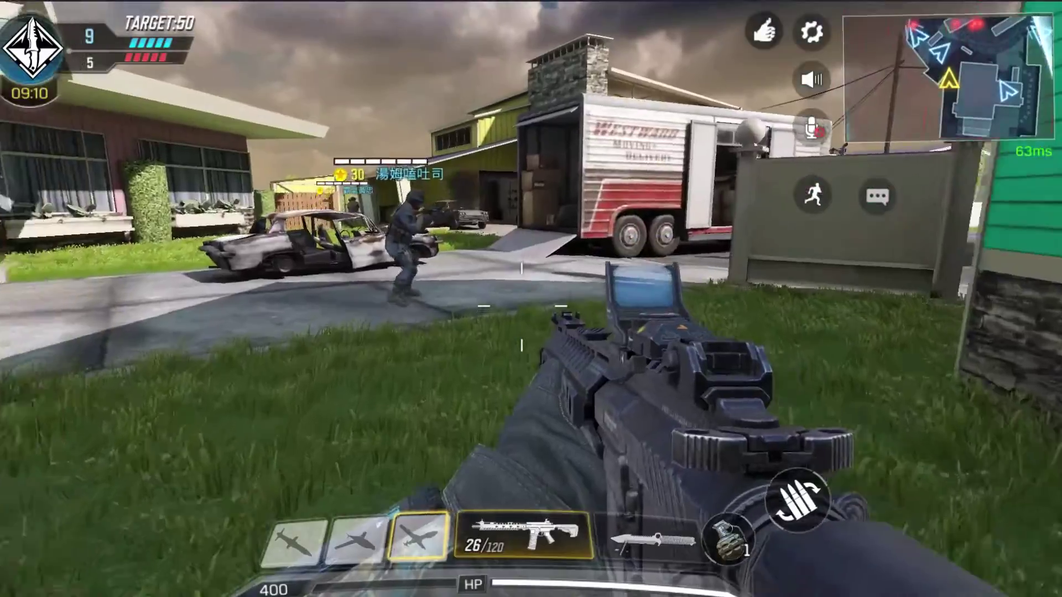
key("w")
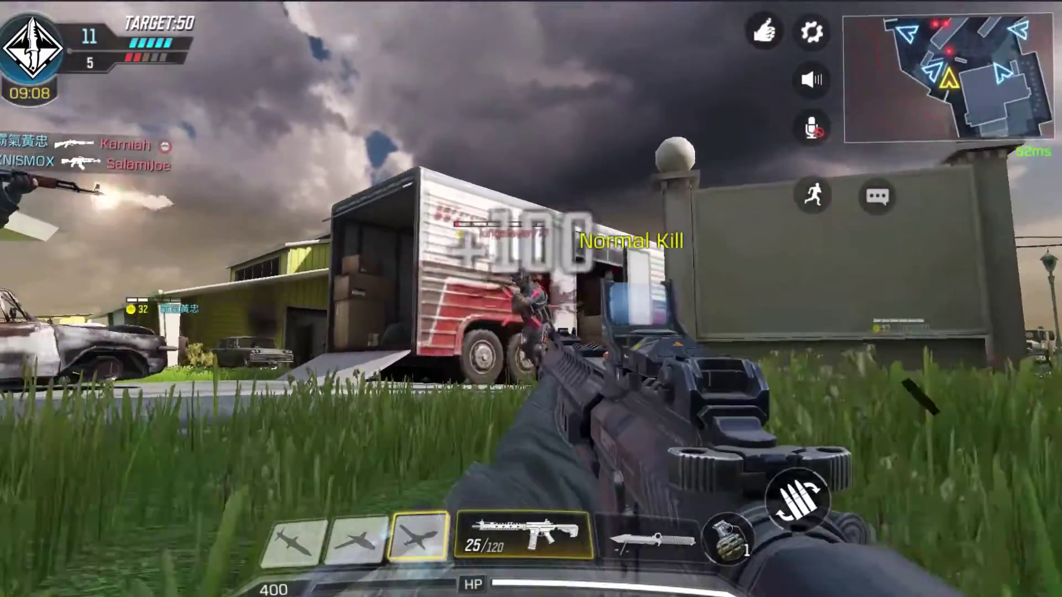
key("w")
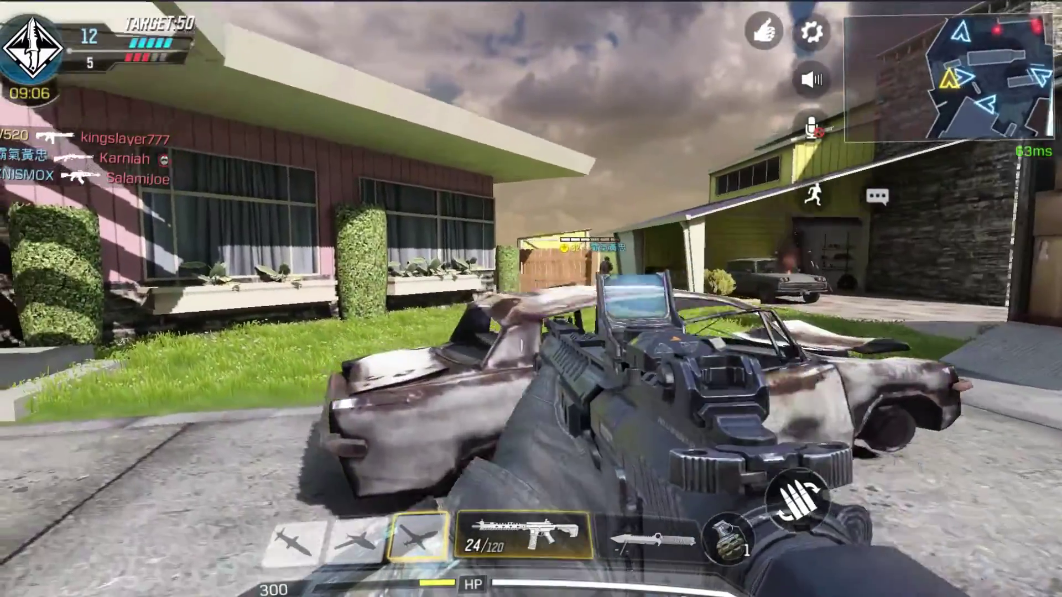